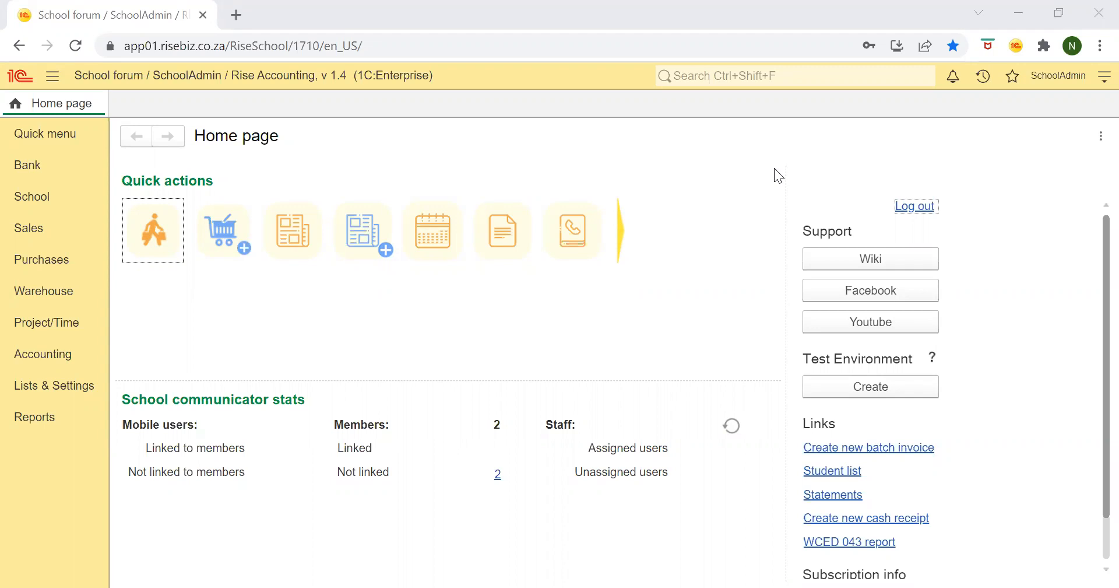
- From the school's student list, start a new counterparty marked as Student and expand its additional information section
left_click(53, 206)
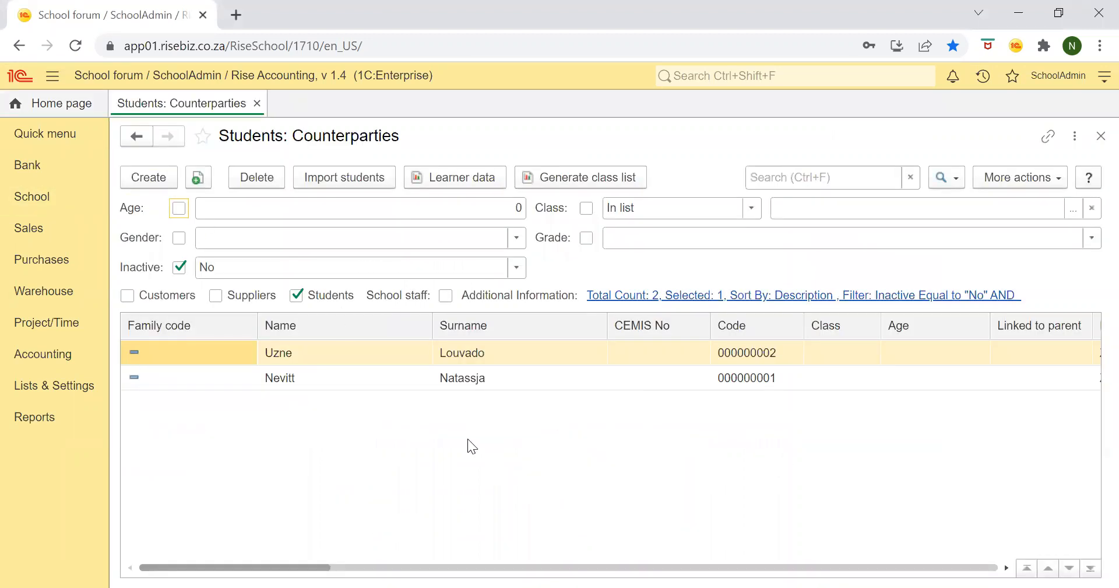
left_click(138, 183)
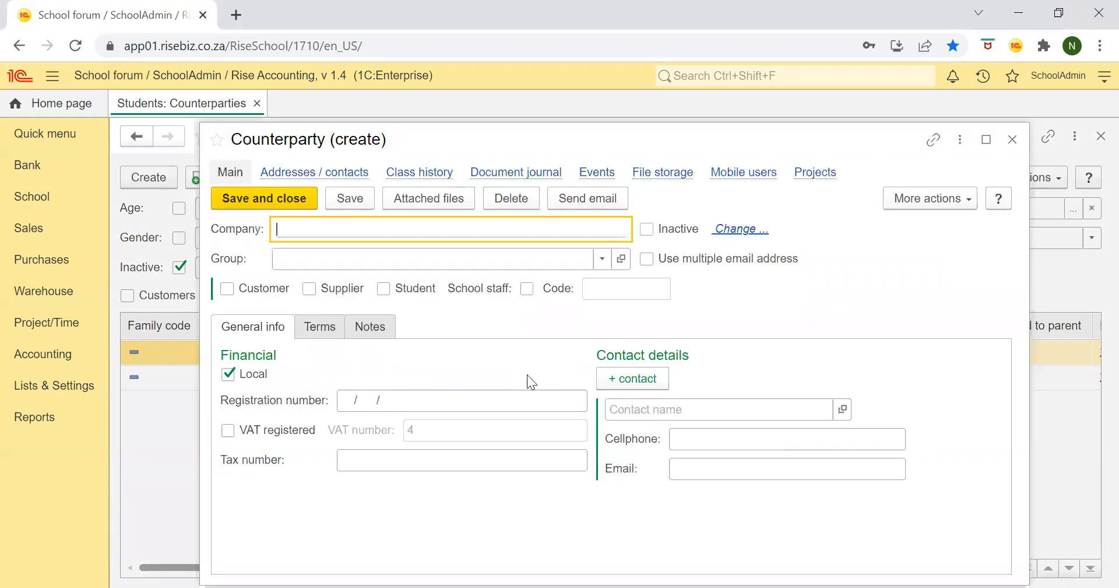
left_click(383, 289)
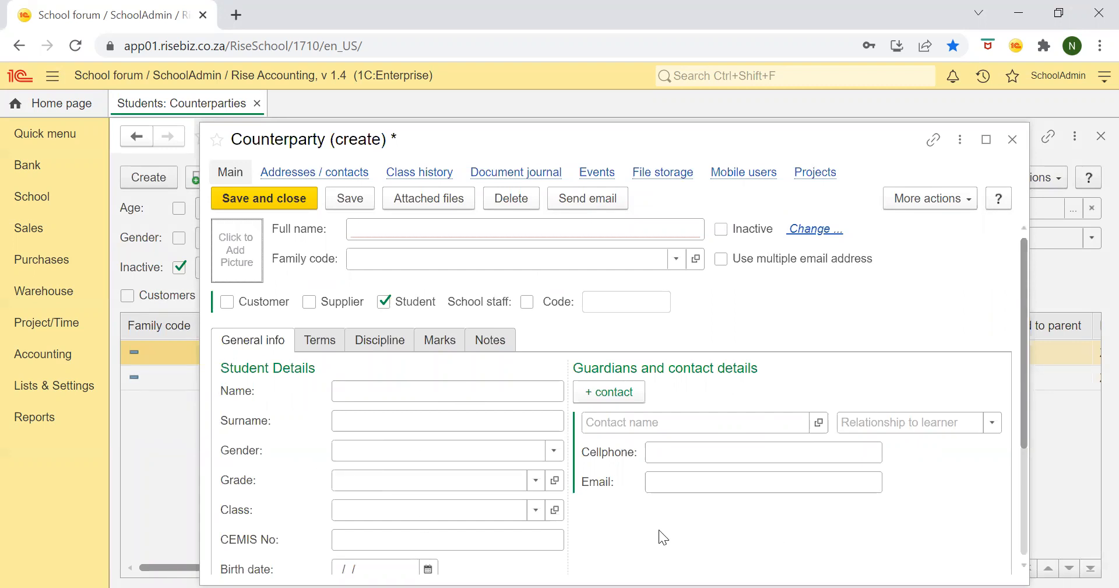
scroll(658, 537, "down", 3)
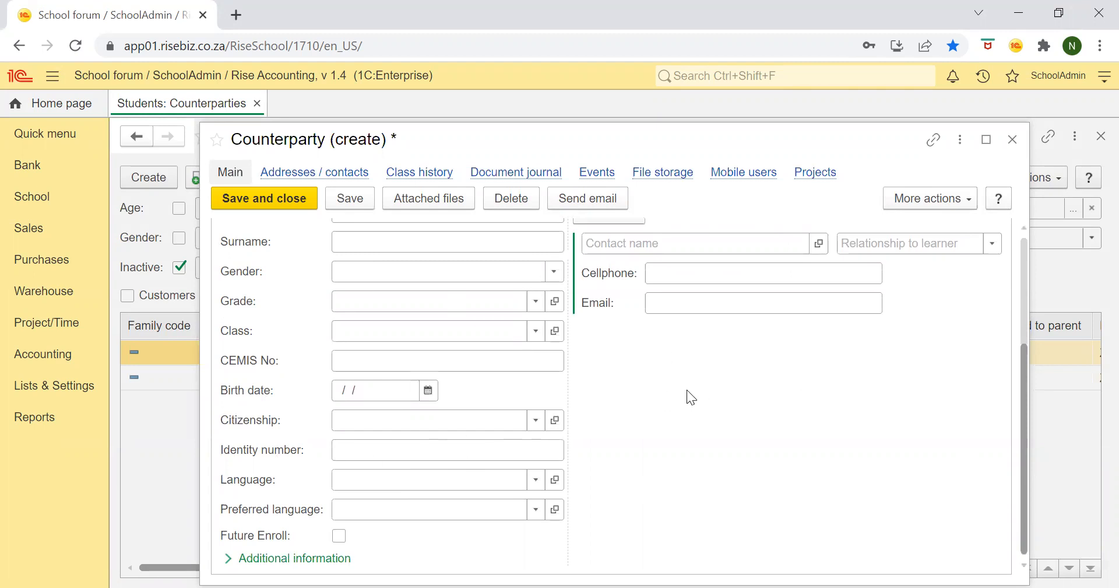
left_click(286, 558)
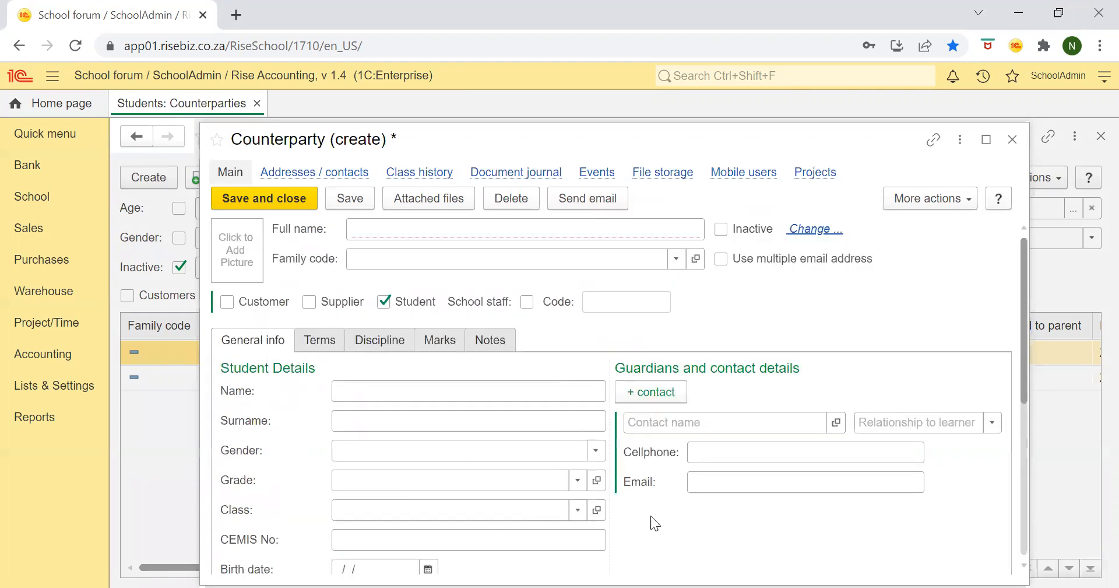
scroll(651, 521, "down", 5)
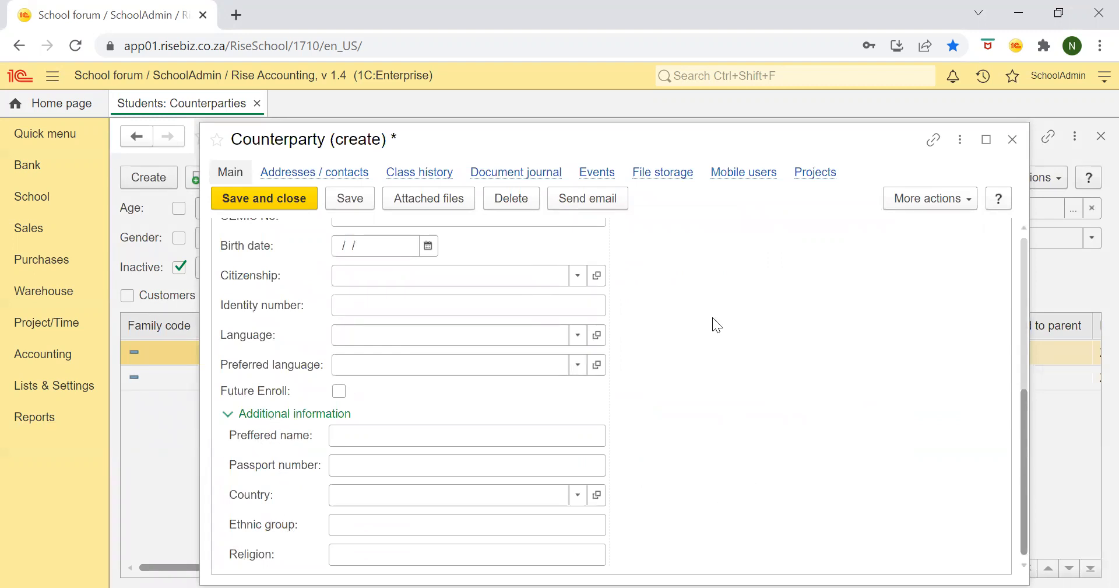
scroll(716, 324, "up", 5)
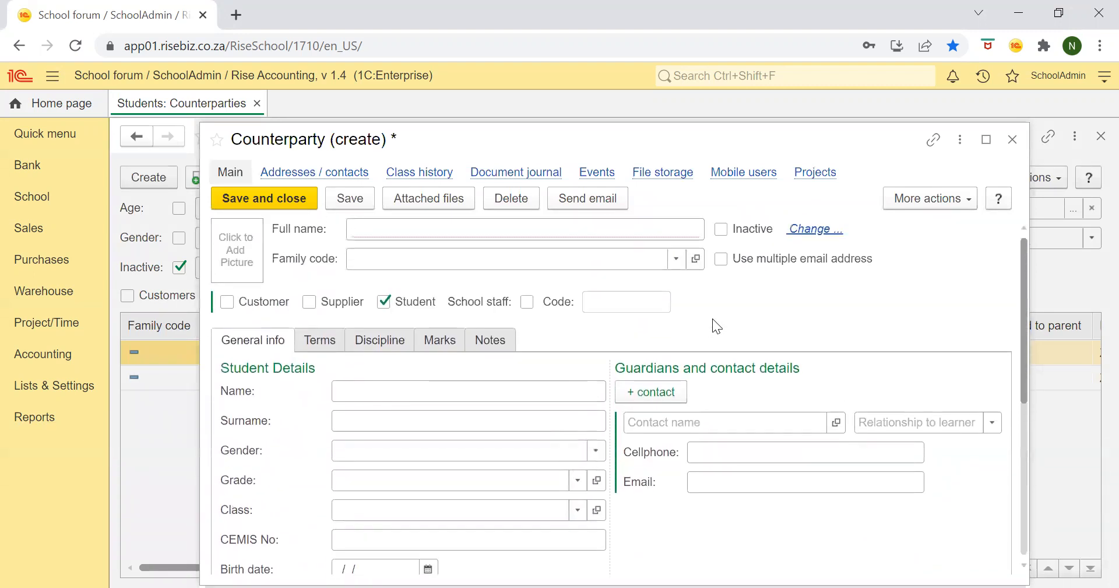
- Enter the student's name and surname in the student details
left_click(344, 396)
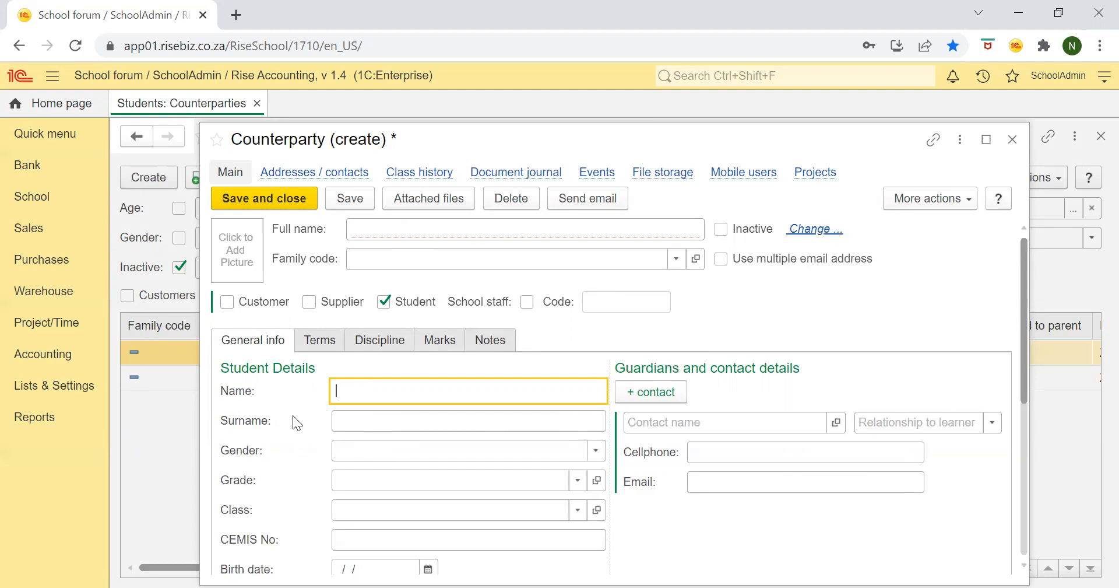
left_click(354, 421)
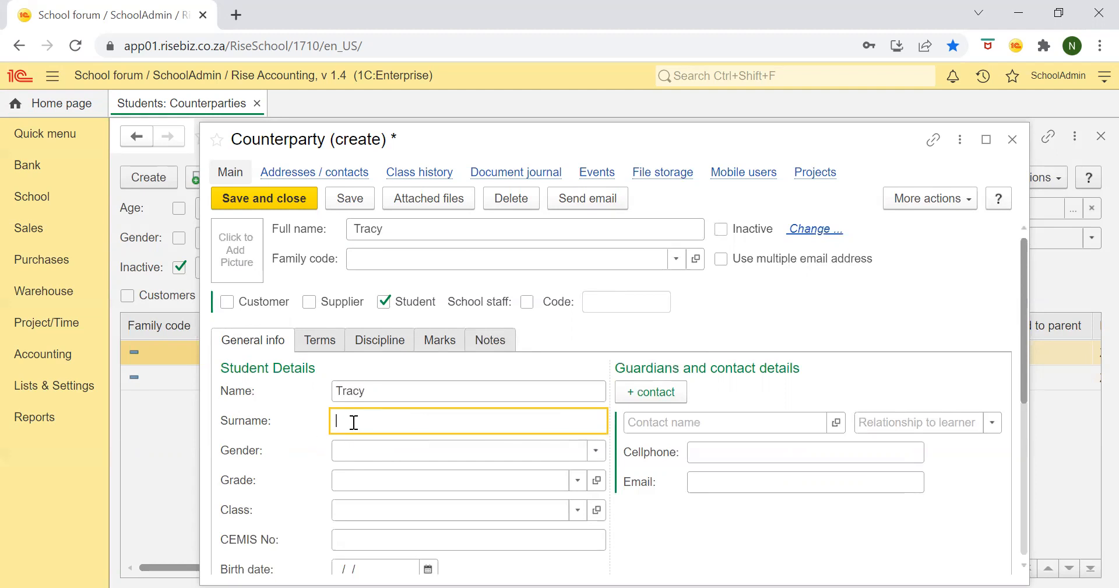
key("Tab")
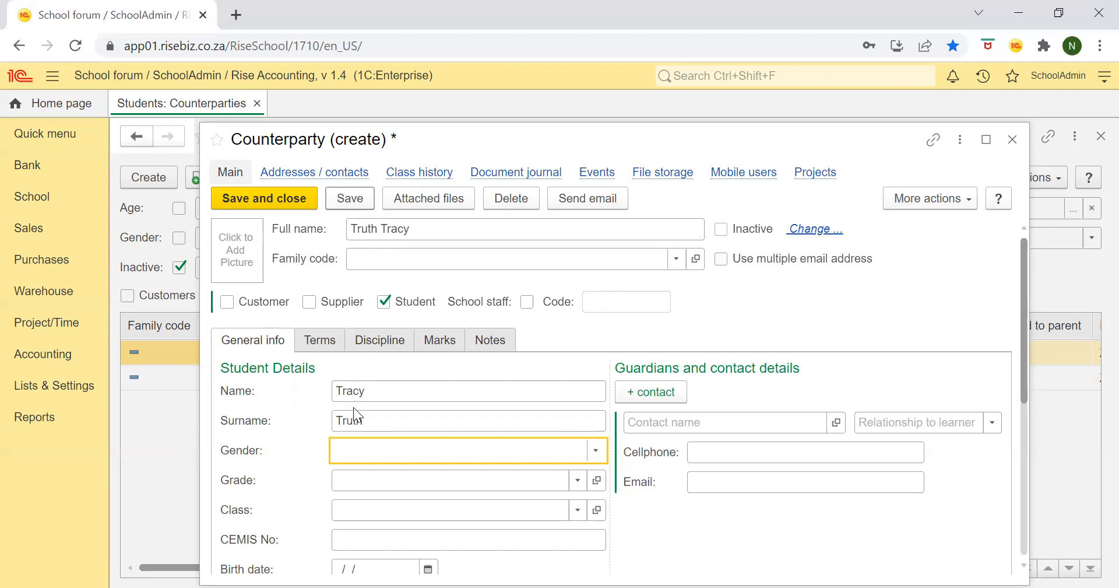
- Open the primary record in the student's addresses and contacts and replace its contact name with the guardian's full name
left_click(332, 177)
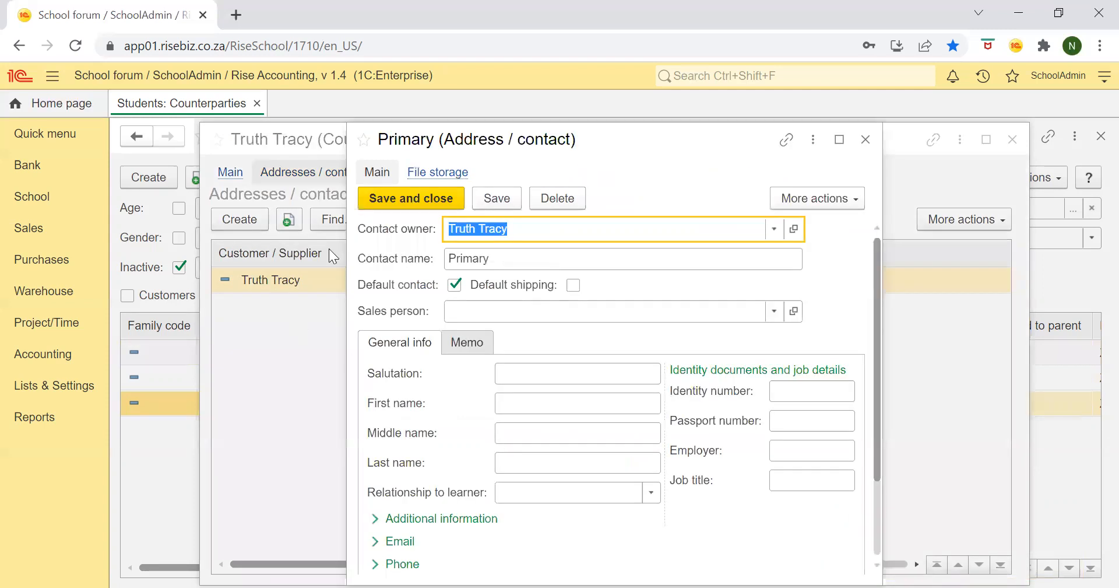
left_click(493, 263)
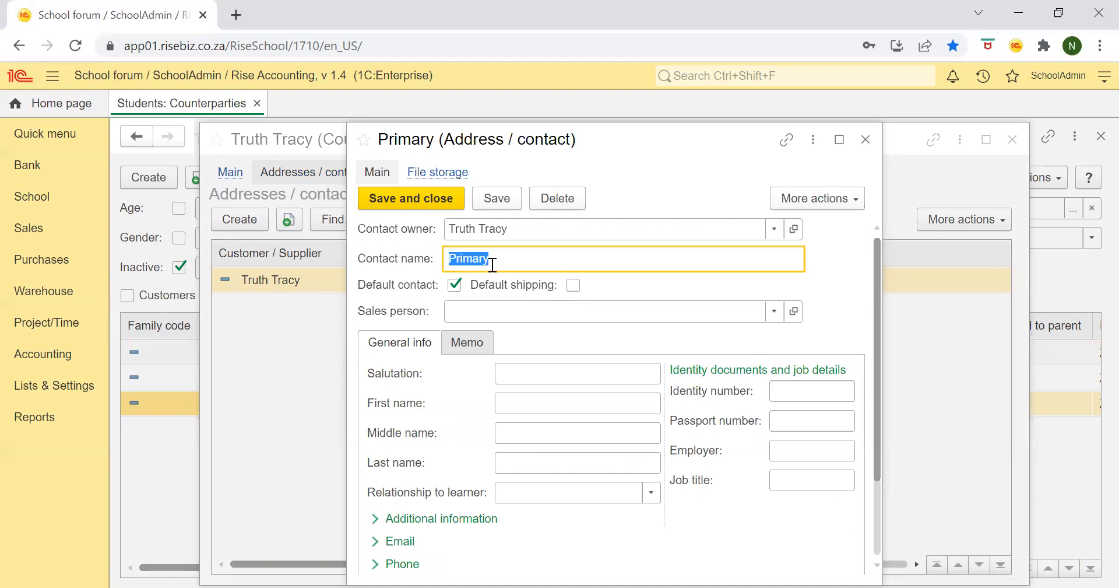
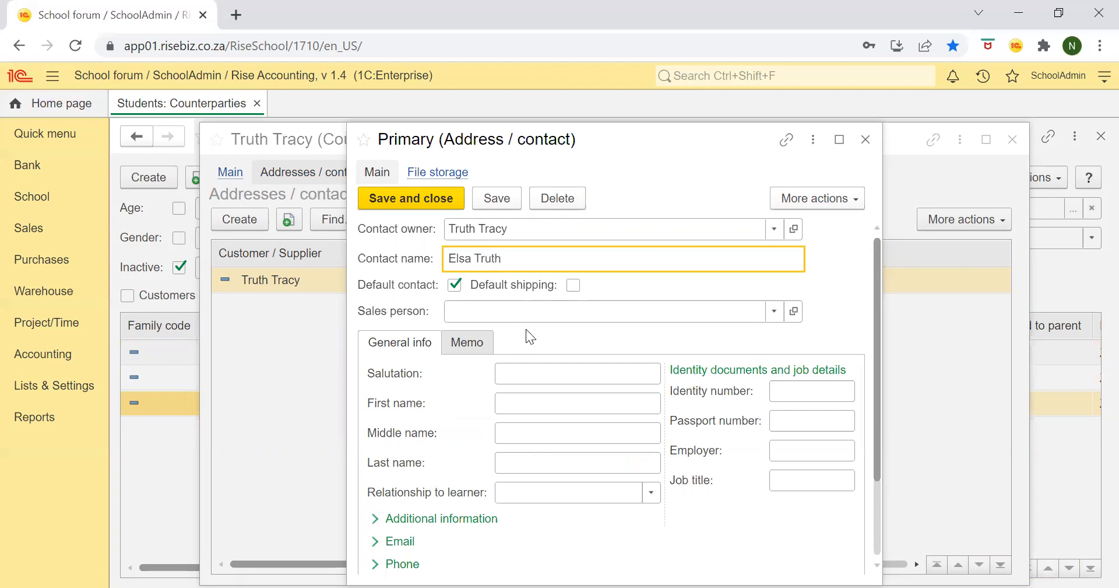
- Enter the guardian's first and last name and set the relationship to learner to Mother
left_click(565, 405)
left_click(551, 462)
left_click(549, 492)
left_click(563, 334)
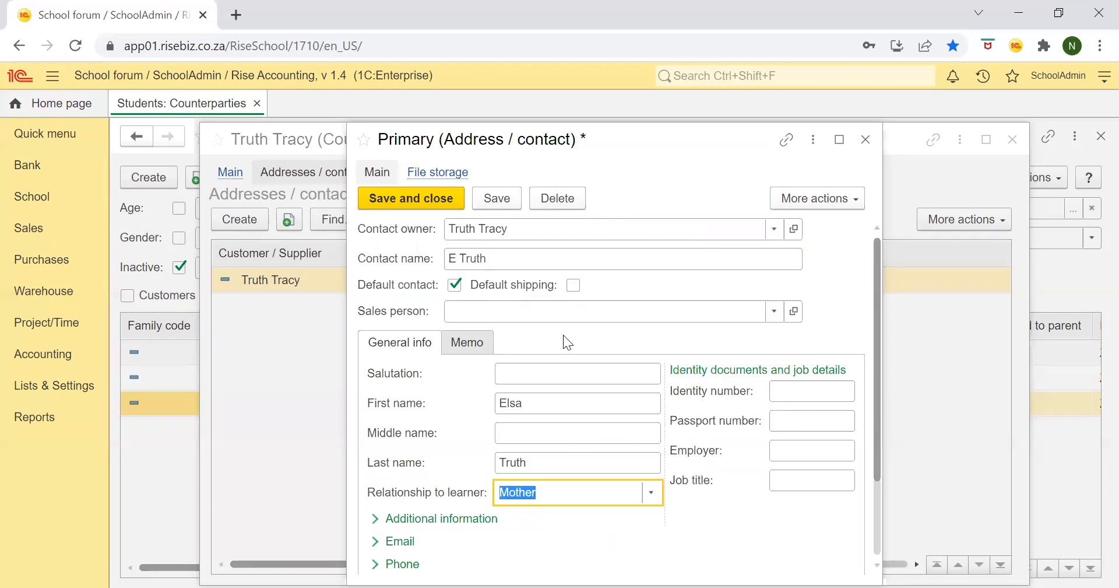
- Expand the contact's additional information and email sections, and enter the guardian's identity number
scroll(696, 516, "down", 2)
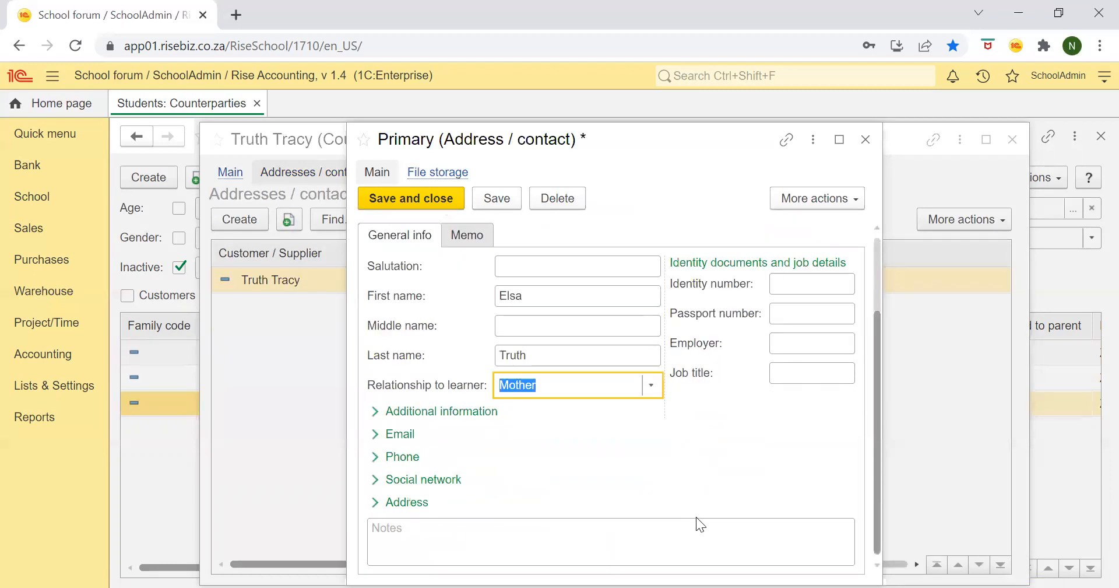
left_click(396, 412)
scroll(472, 491, "down", 6)
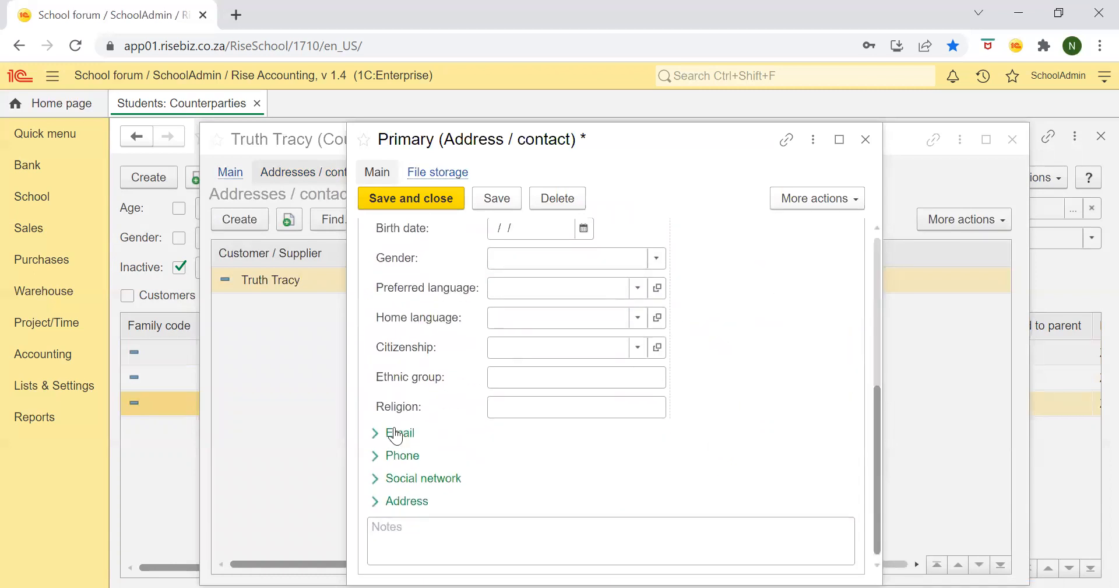
left_click(396, 432)
scroll(549, 487, "down", 4)
scroll(550, 493, "up", 2)
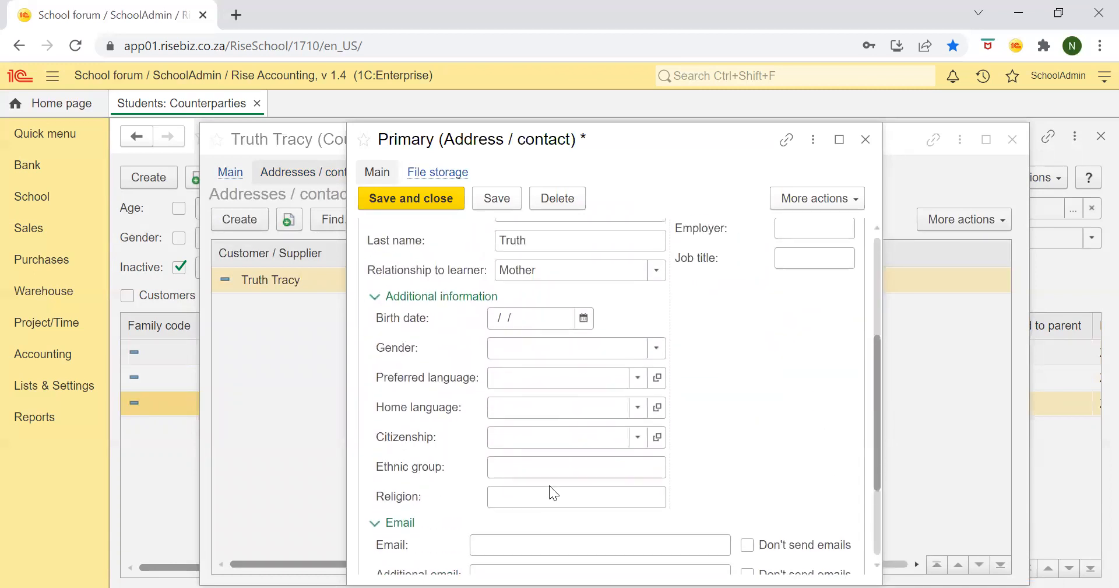
scroll(549, 485, "up", 3)
scroll(550, 486, "up", 2)
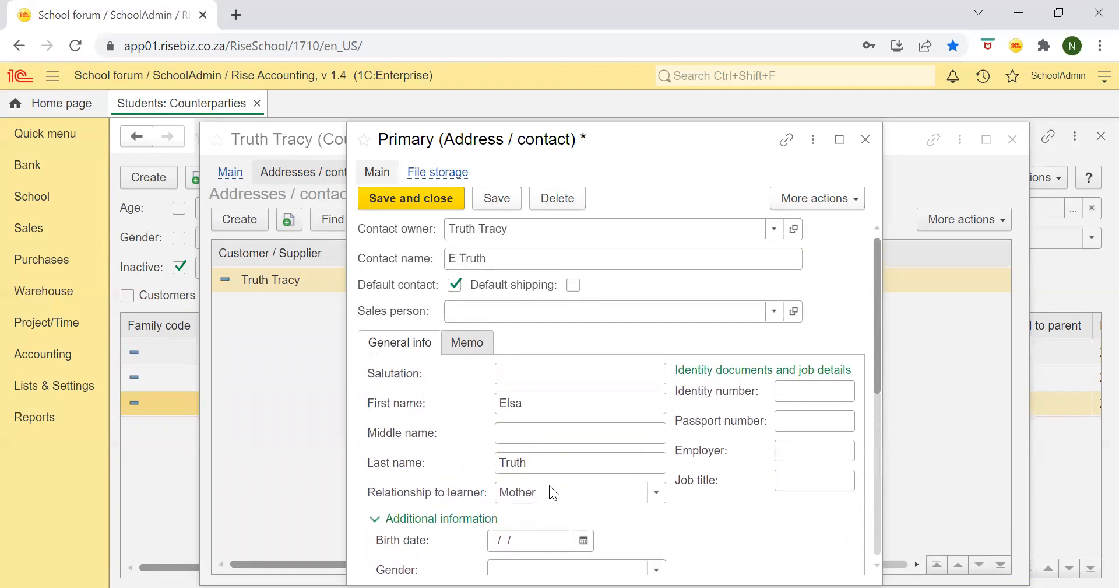
left_click(796, 391)
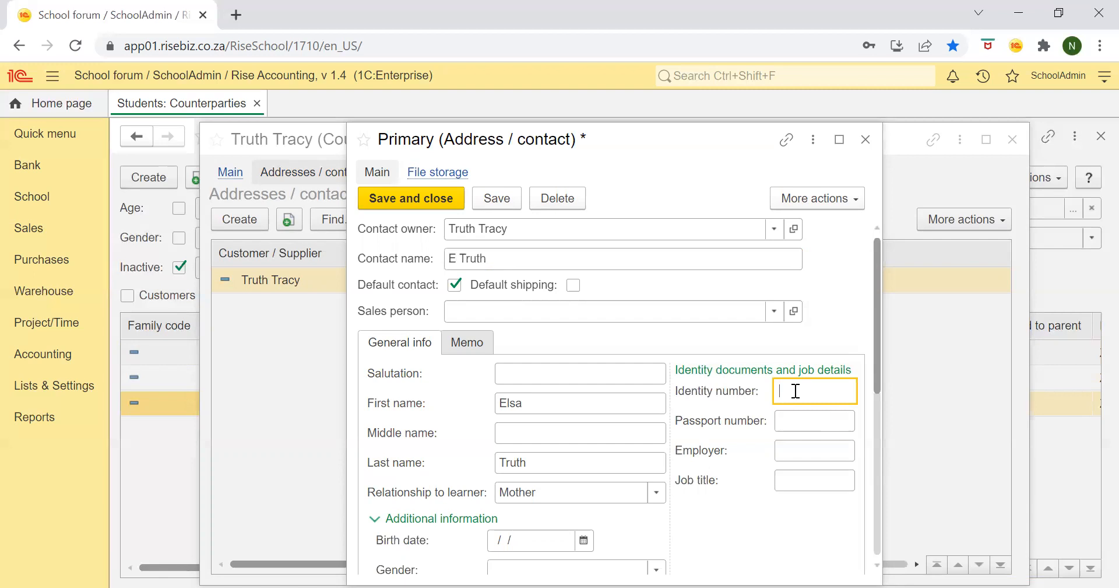
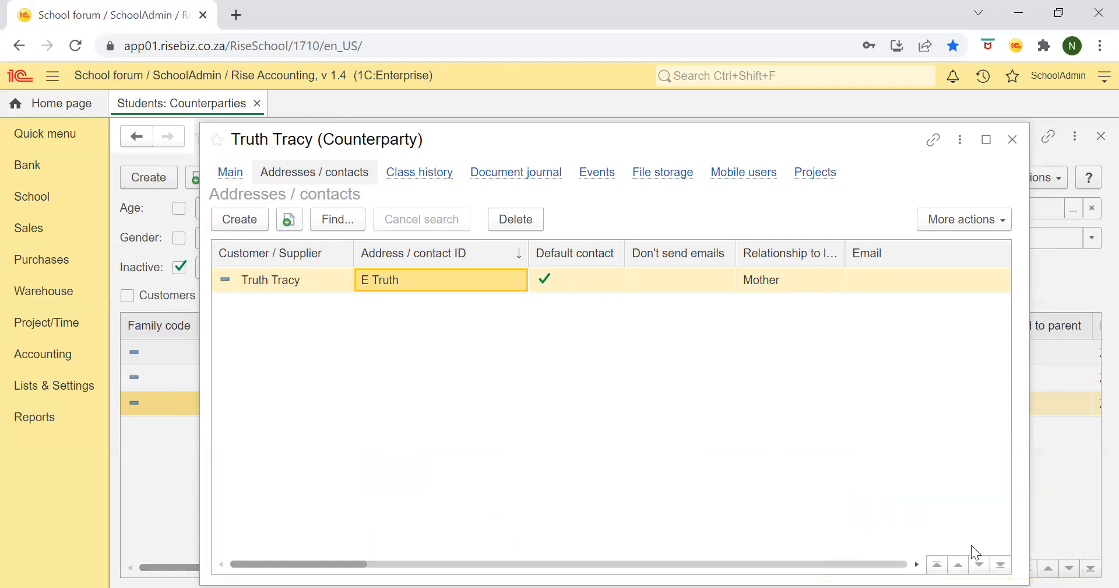
- Return to the student's main details and enable the use of multiple email addresses
left_click(231, 172)
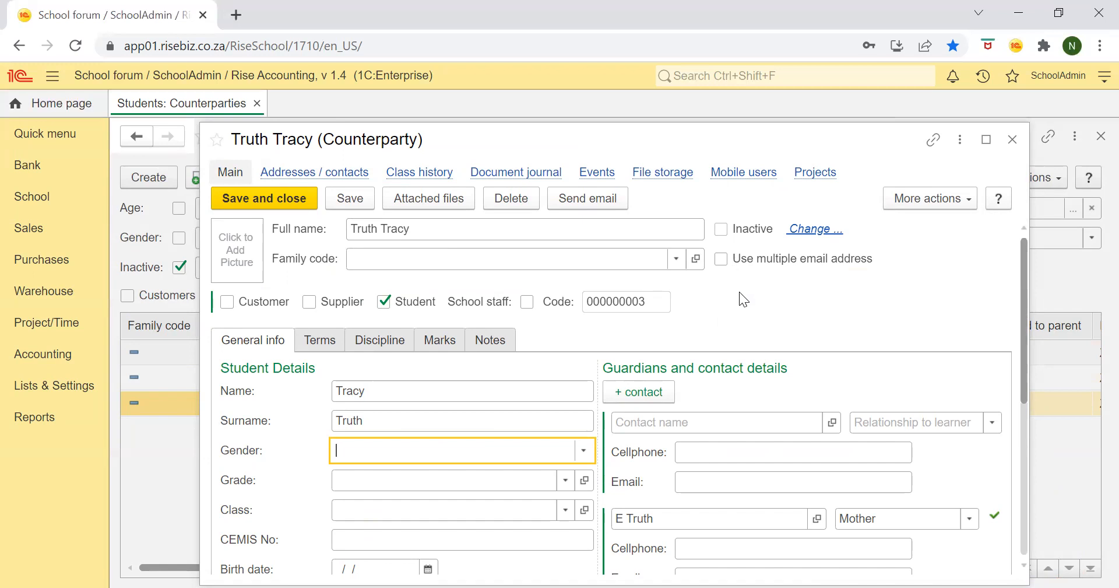
left_click(720, 259)
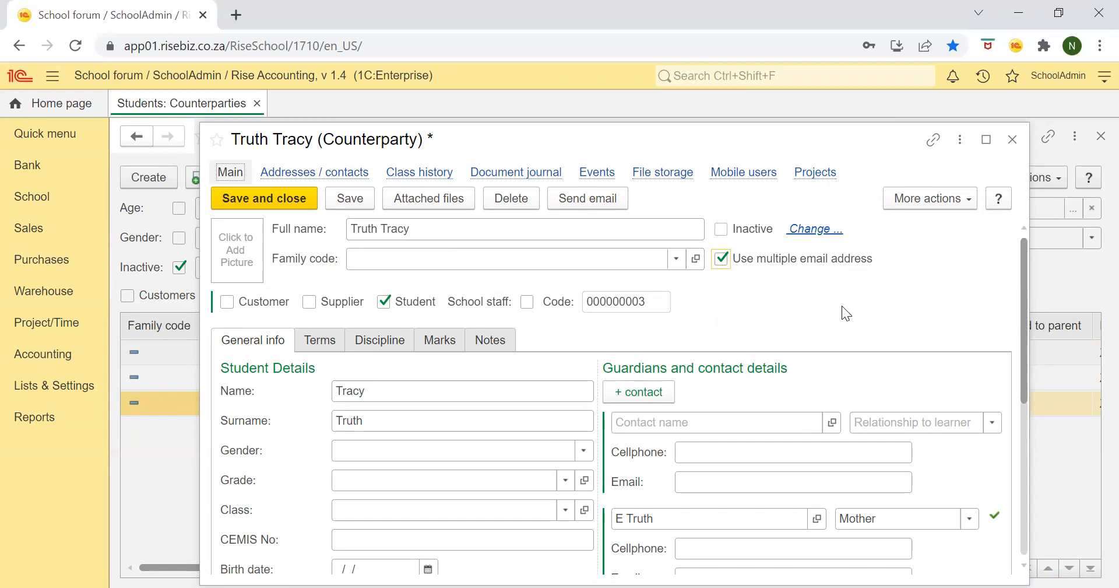
- Create a counterparty group from the full family code list, with family code TT001 and the family's surname
left_click(402, 260)
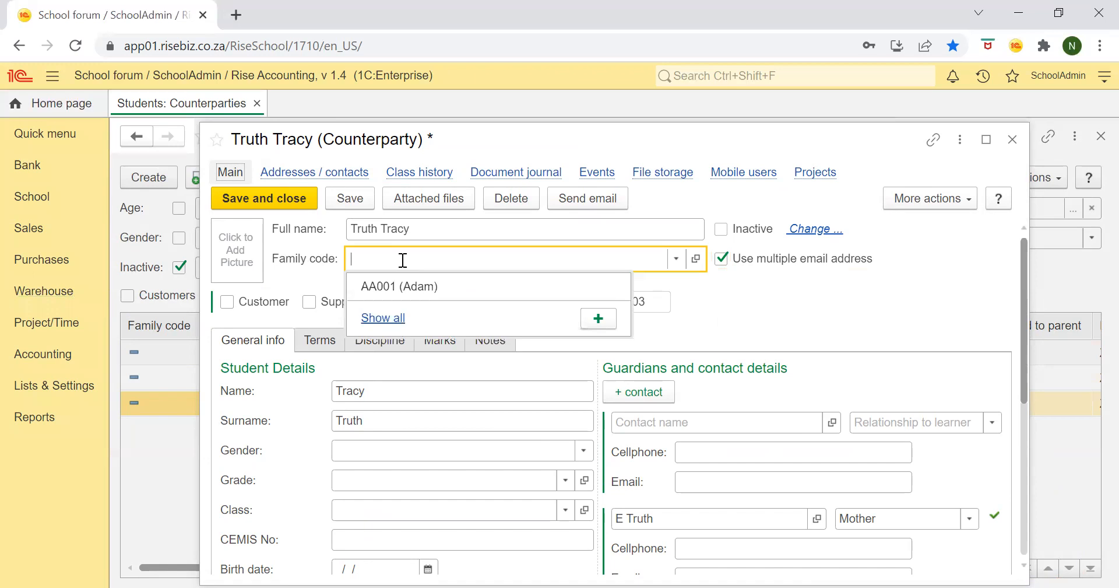
left_click(383, 318)
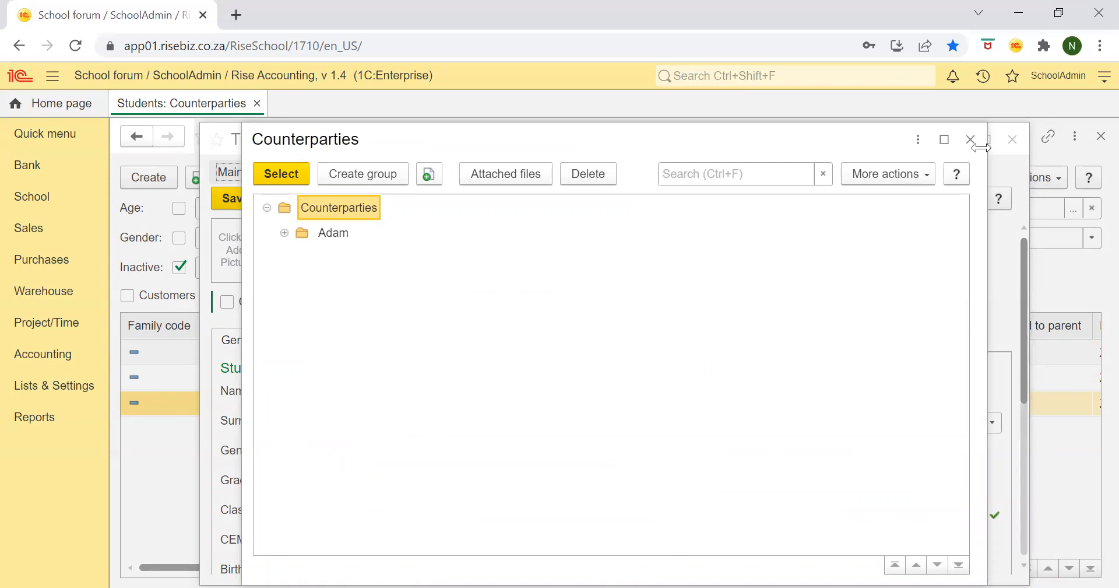
left_click(404, 181)
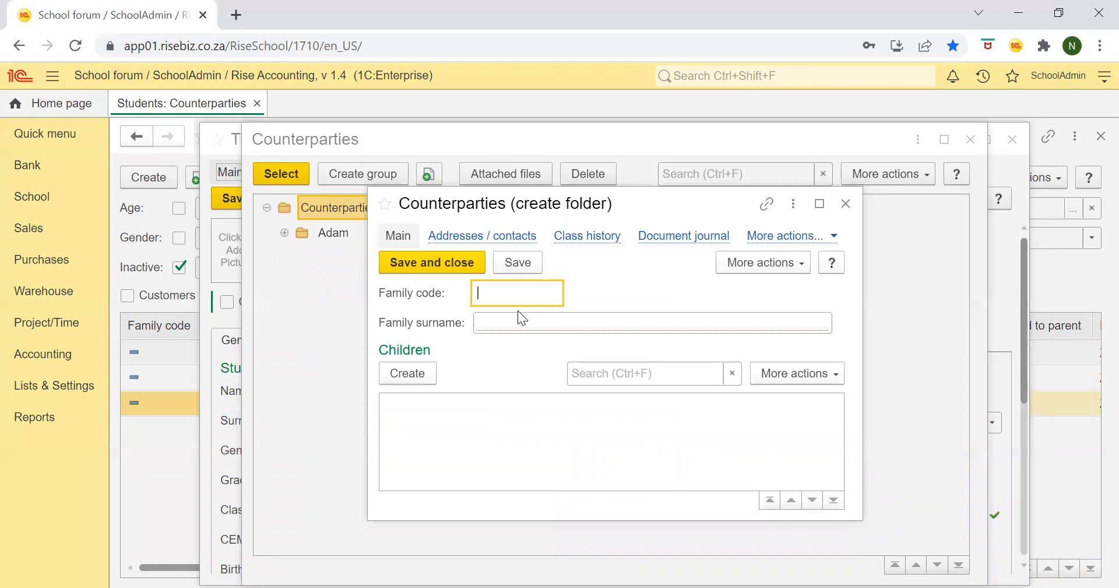
type("TT001")
left_click(515, 327)
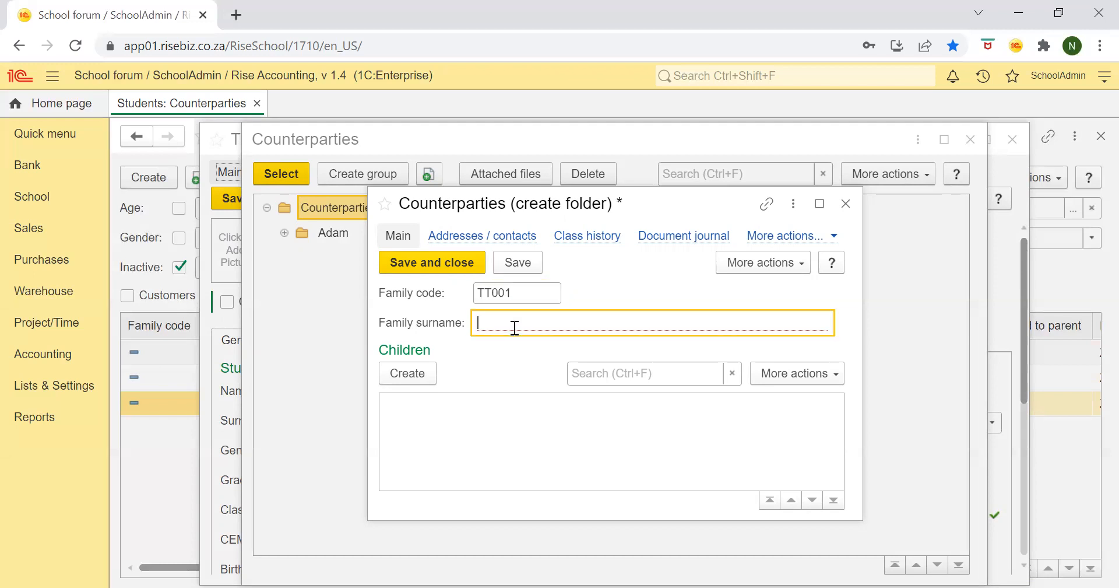
type("Truth")
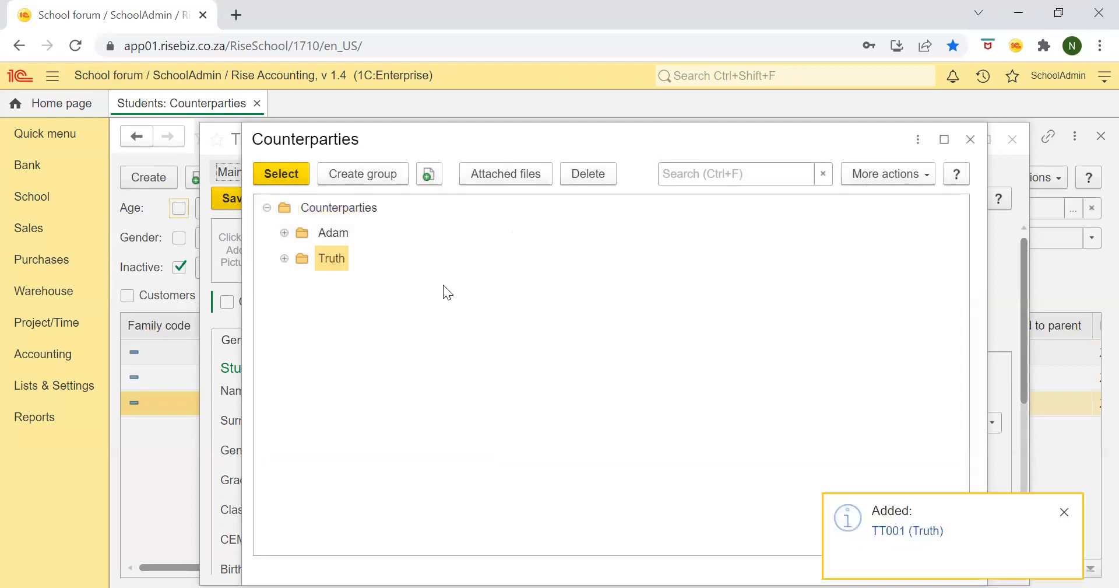
- Assign the new family group to the student, and save and close the student record
left_click(296, 178)
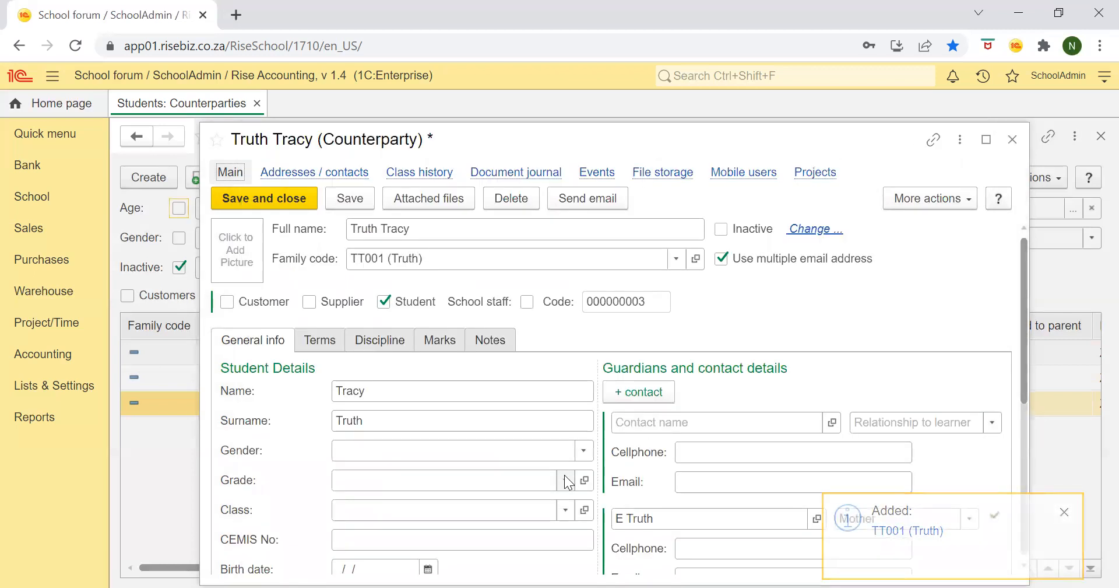
left_click(300, 203)
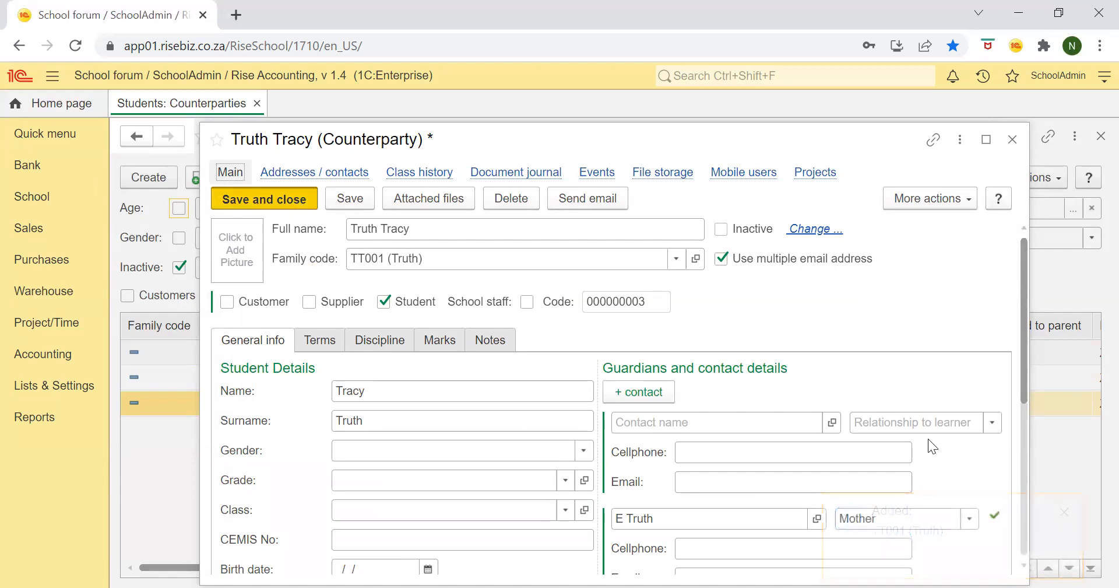